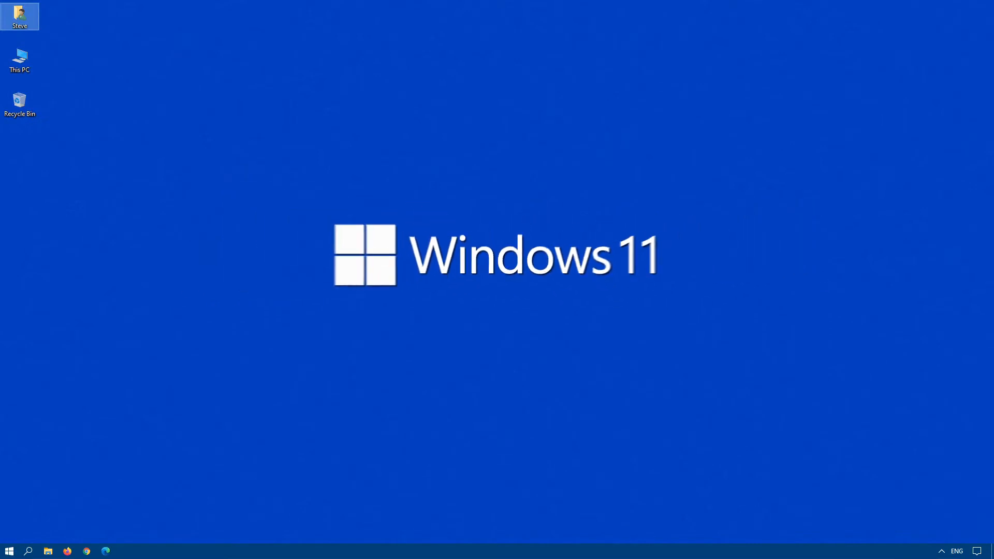
Run winver to check the installed Windows version and build, and close the version information.
right_click(8, 552)
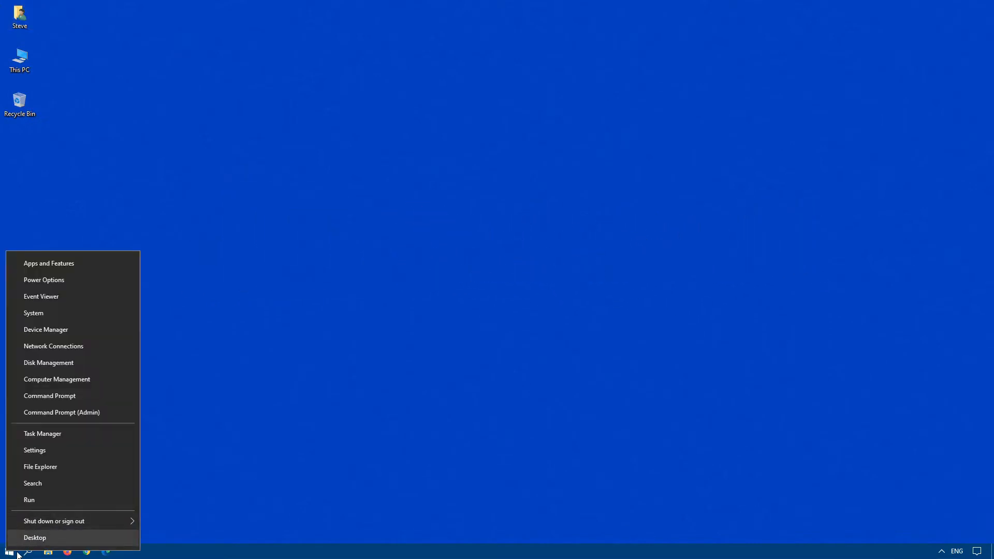
left_click(9, 551)
type("winver")
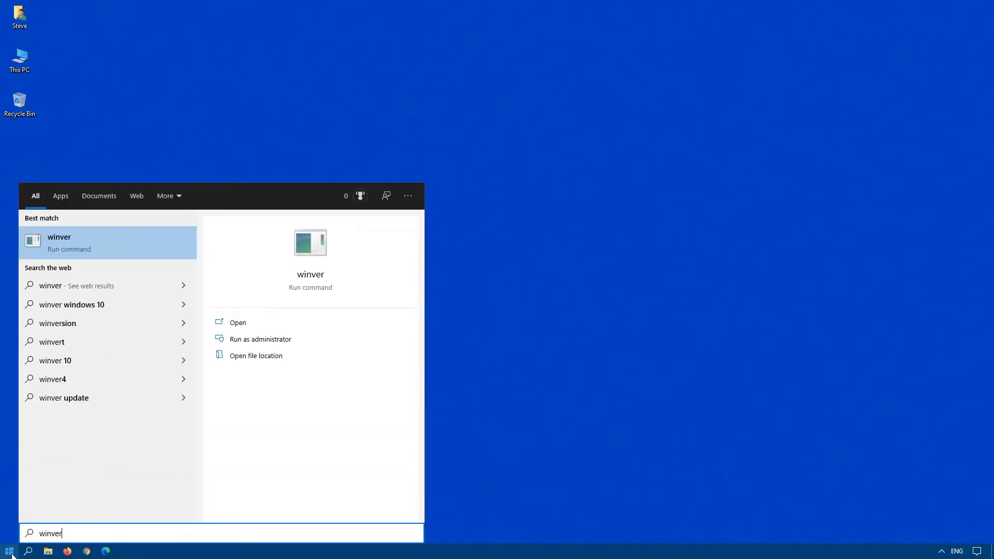
key("Return")
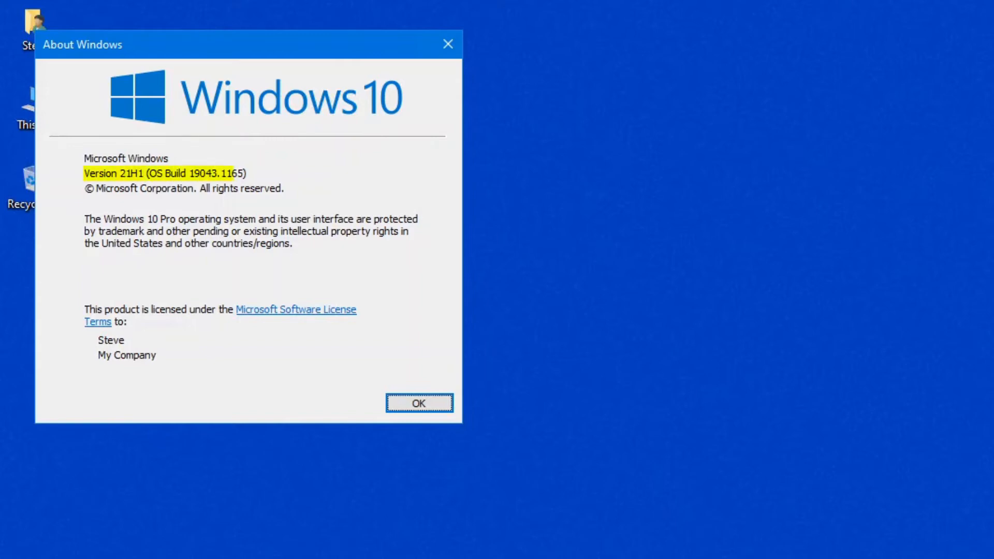
left_click(448, 44)
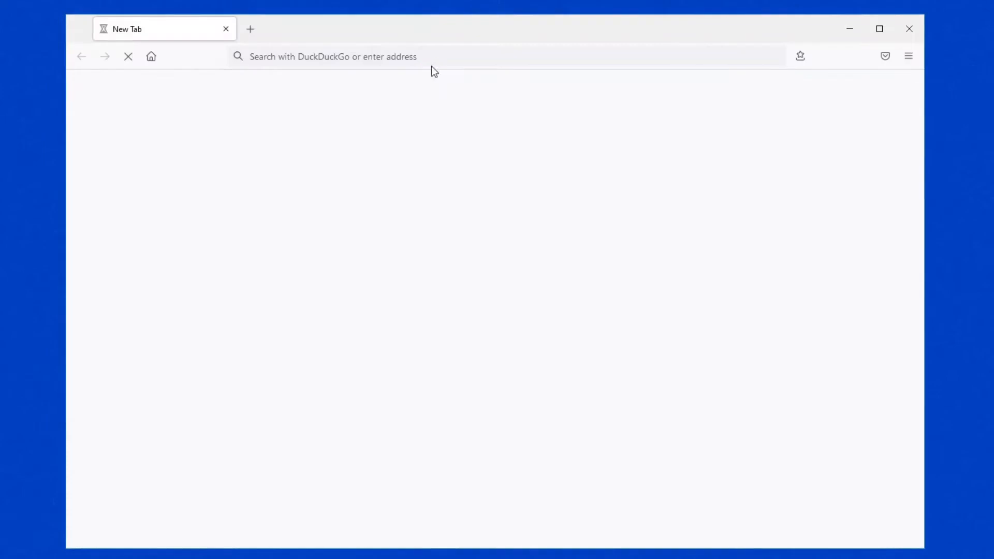
left_click(442, 62)
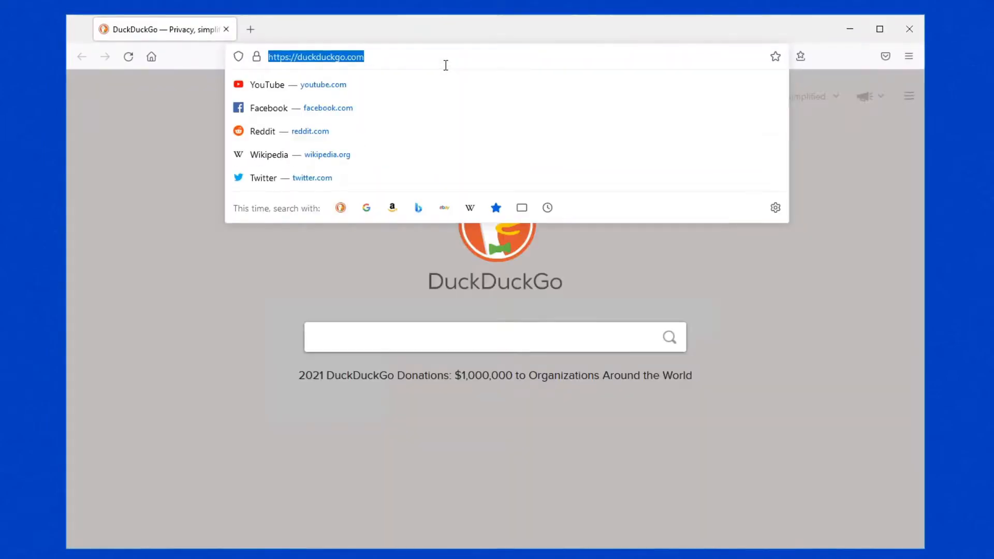
type("https://aka.ms/GetPCHealthCheckApp")
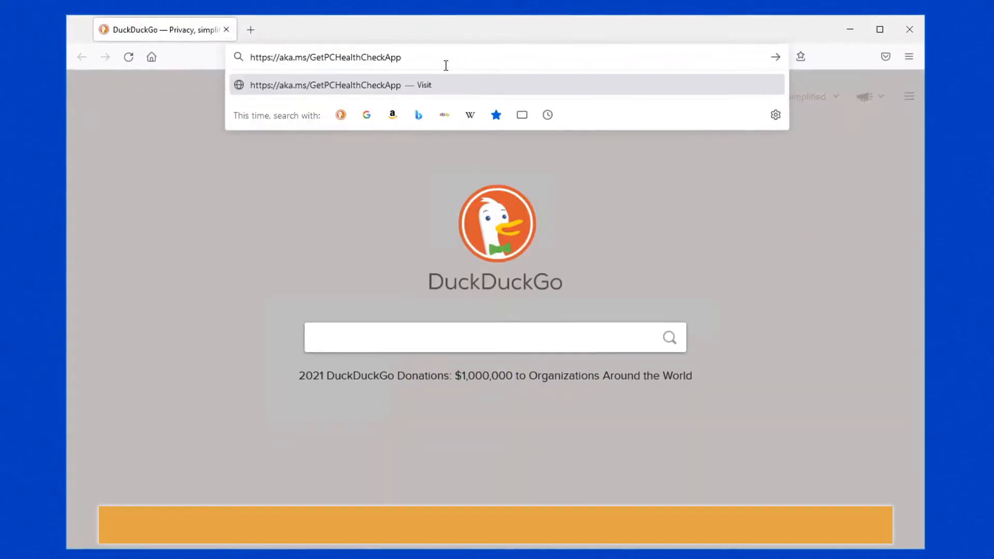
key("Return")
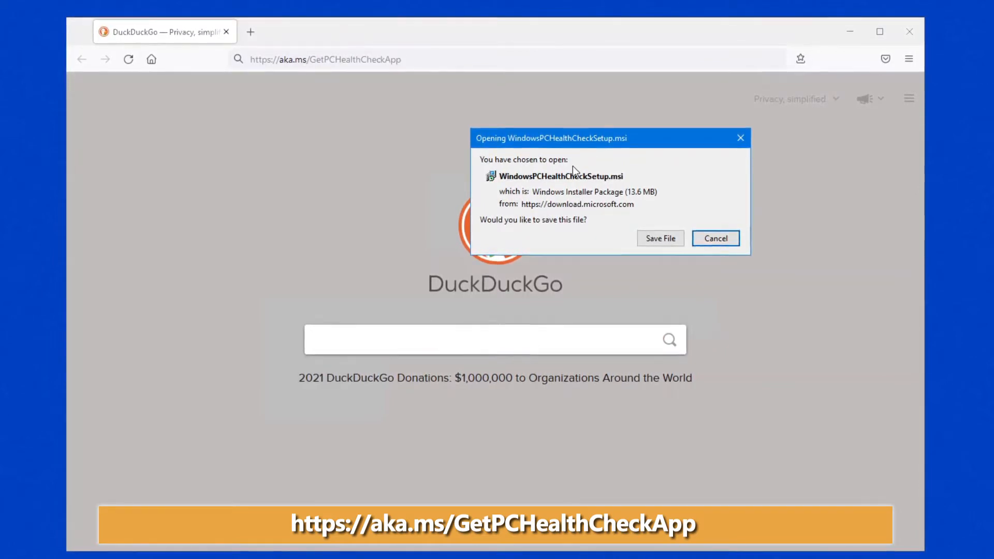
left_click(669, 239)
Launch the downloaded WindowsPCHealthCheckSetup.msi, accept the license terms and complete the installation, closing the browser meanwhile.
left_click(889, 60)
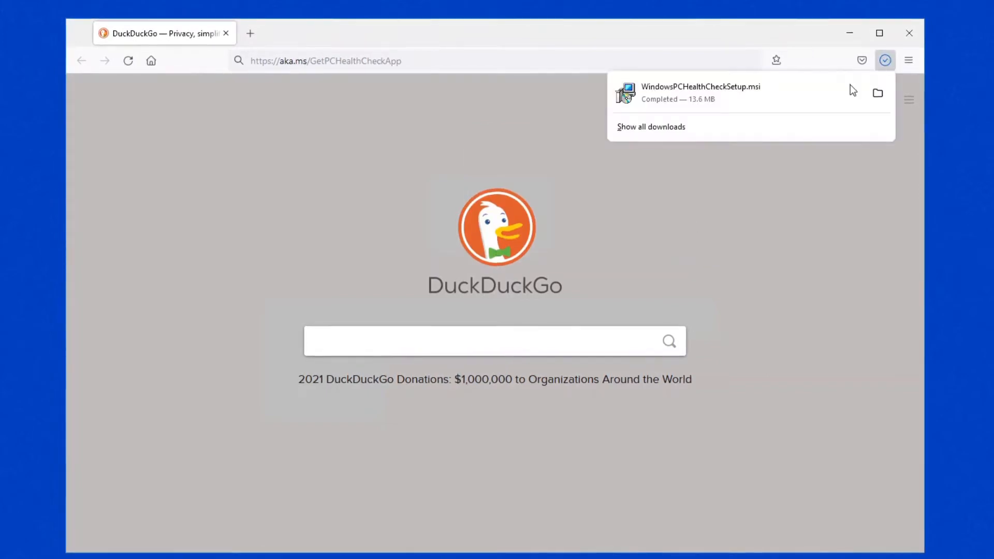
left_click(722, 100)
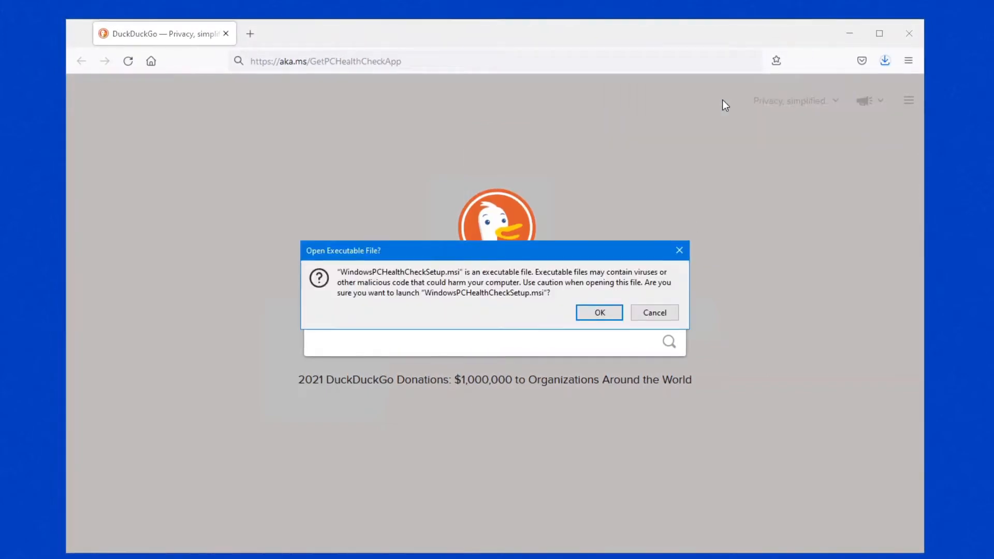
left_click(602, 312)
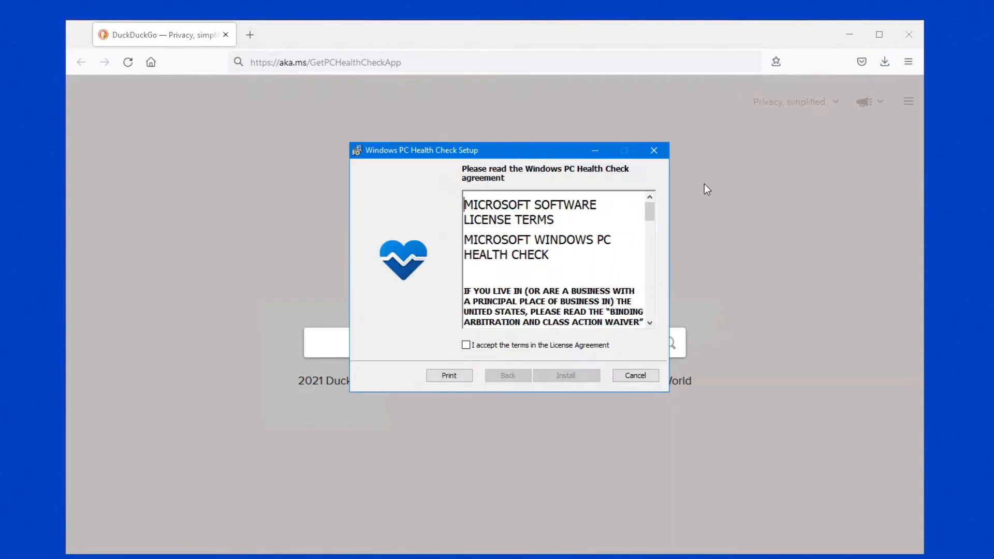
left_click(467, 345)
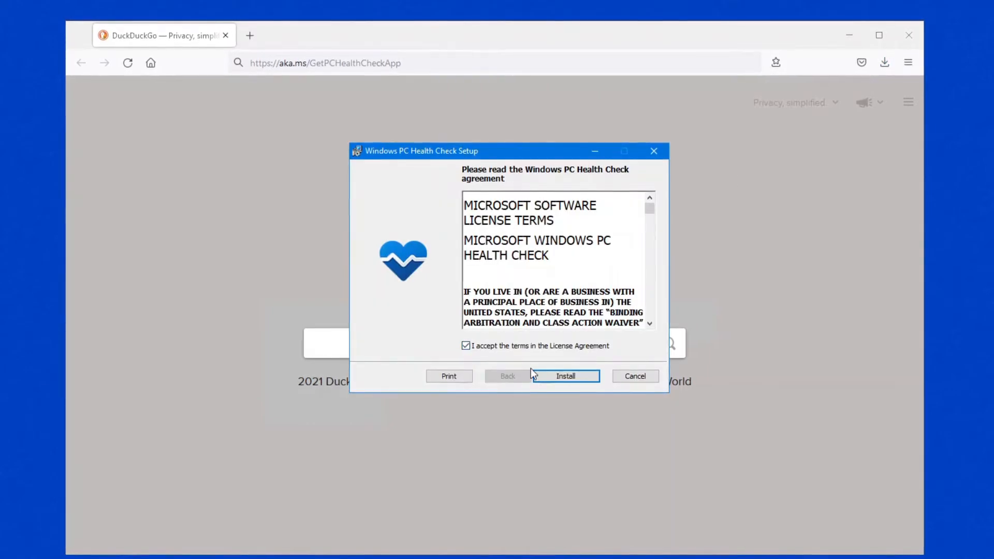
left_click(566, 377)
left_click(909, 34)
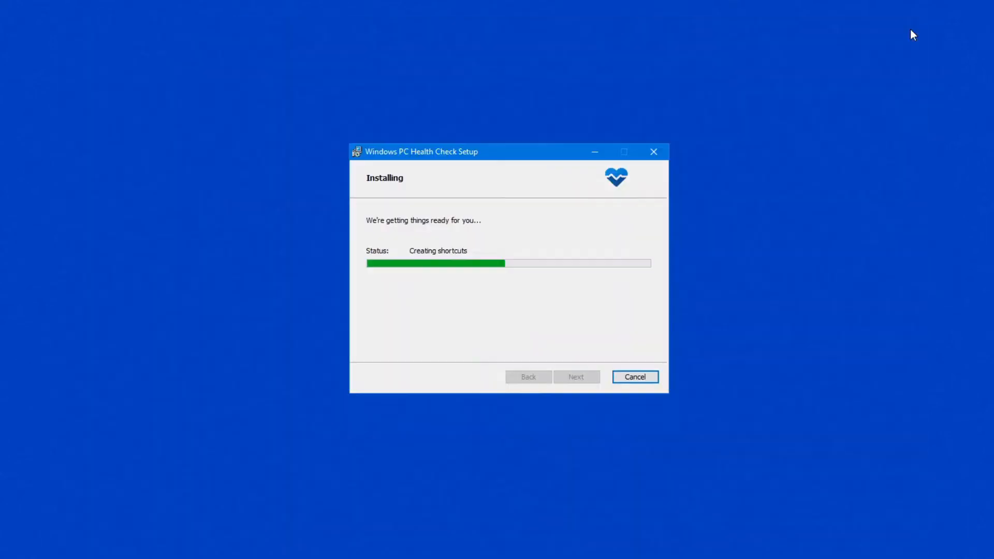
left_click(586, 378)
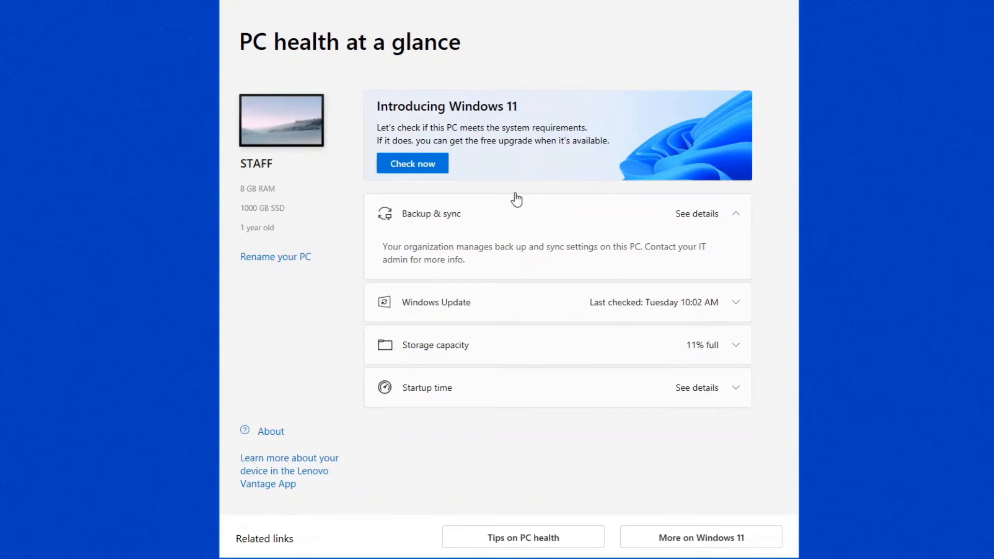
Check whether this PC meets the Windows 11 system requirements and dismiss the result.
left_click(424, 169)
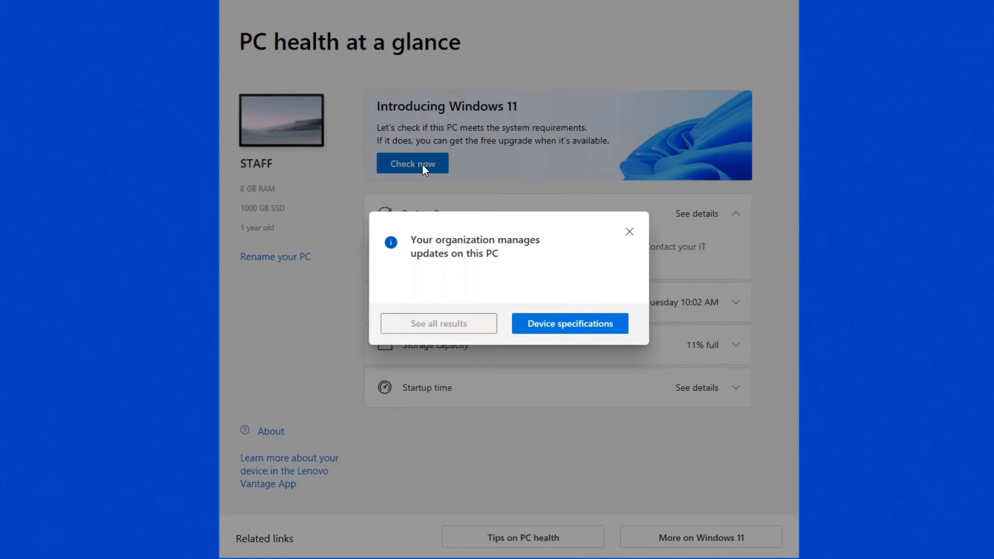
left_click(629, 232)
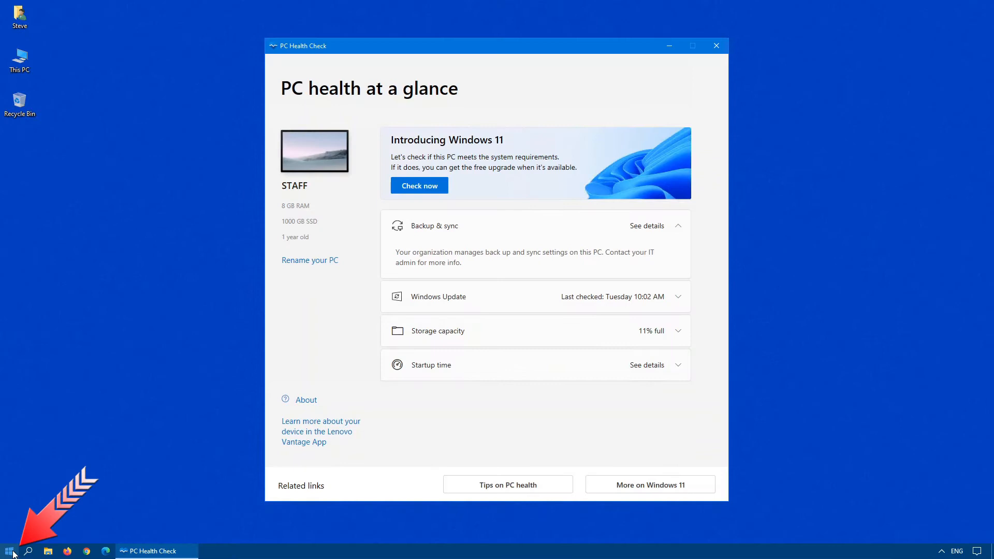
Review the account type and the Family & other users list in the Windows account settings, and close Settings.
left_click(11, 551)
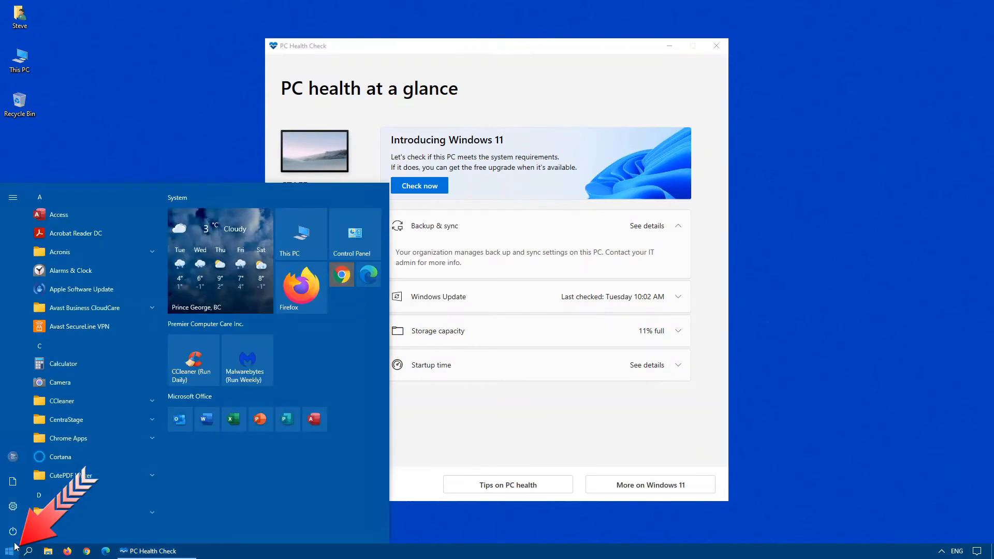
left_click(18, 508)
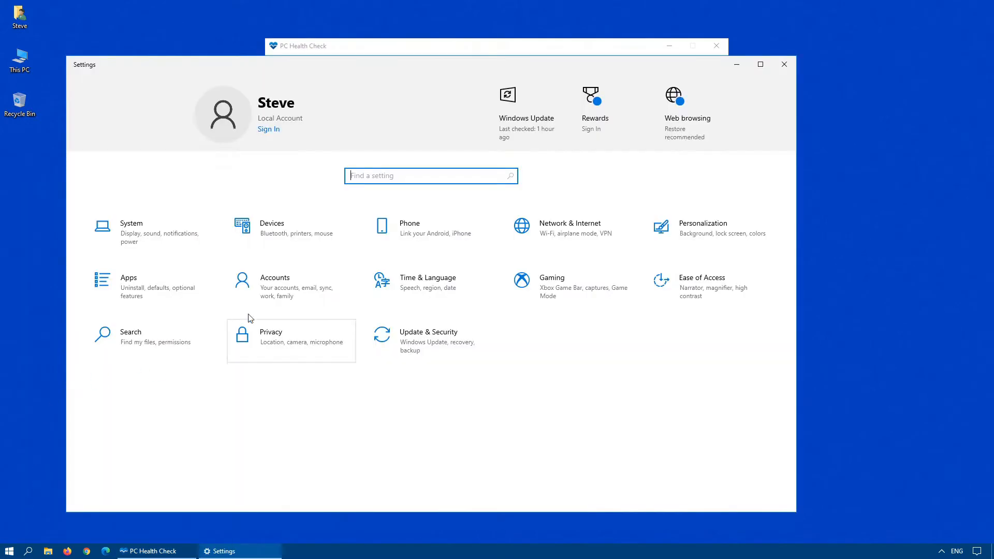
left_click(285, 285)
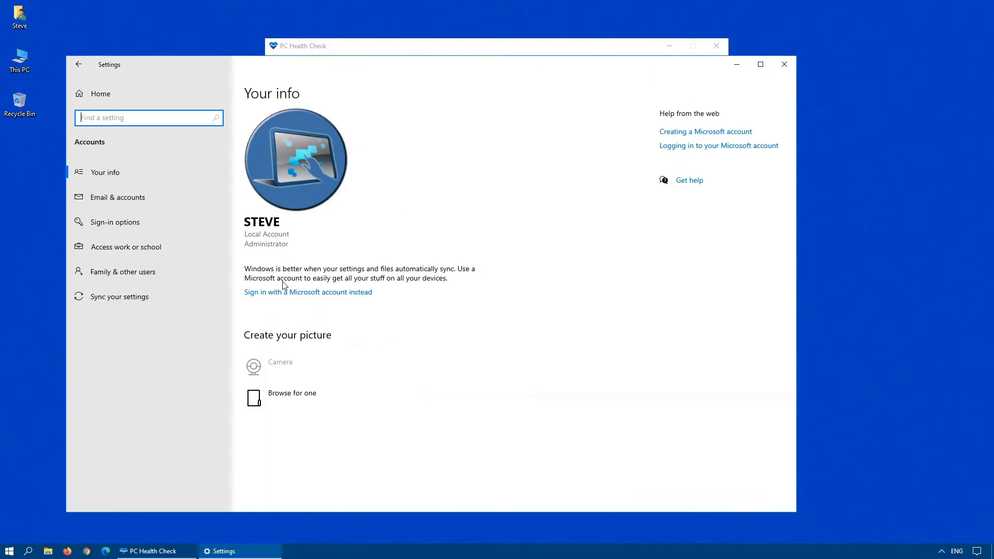
left_click(151, 274)
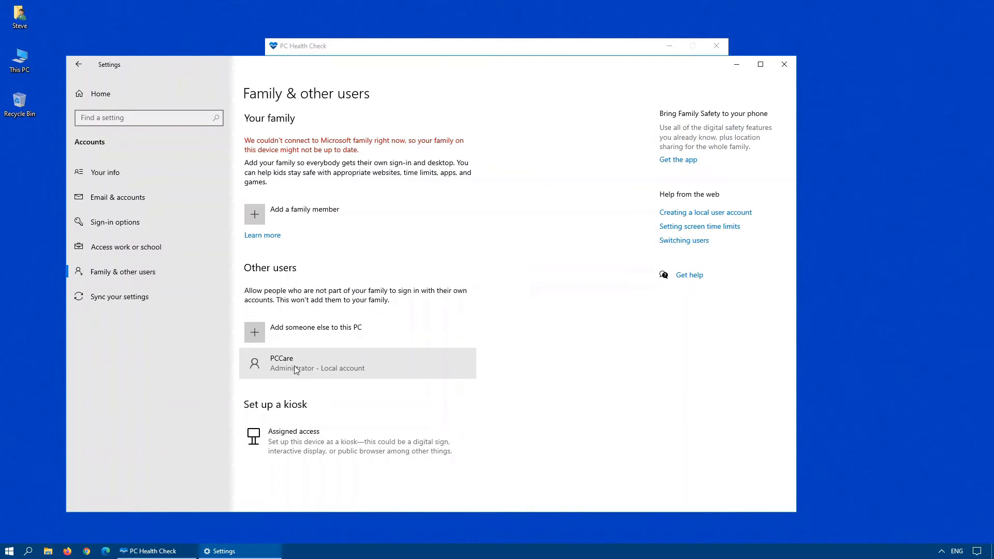
left_click(785, 64)
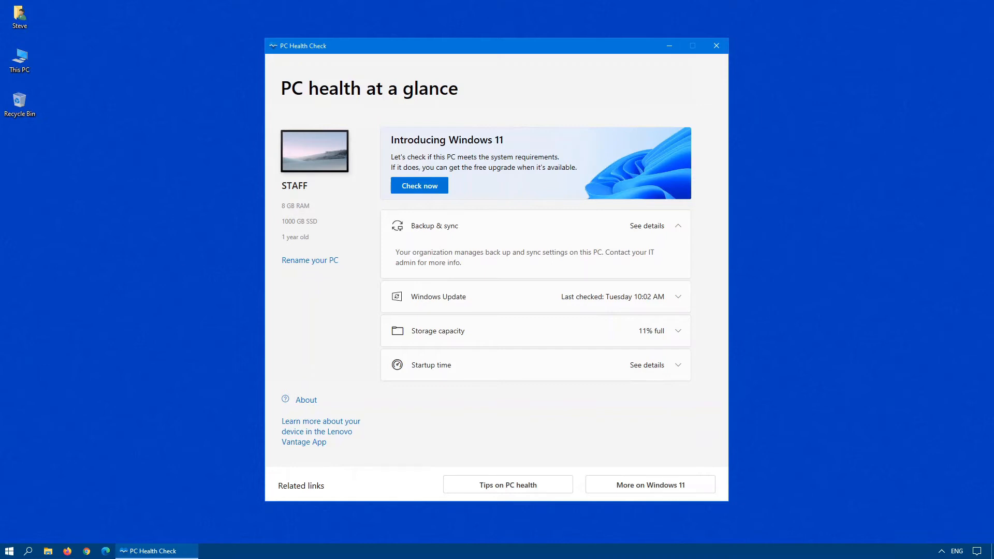
Launch Registry Editor with the regedit command.
right_click(9, 551)
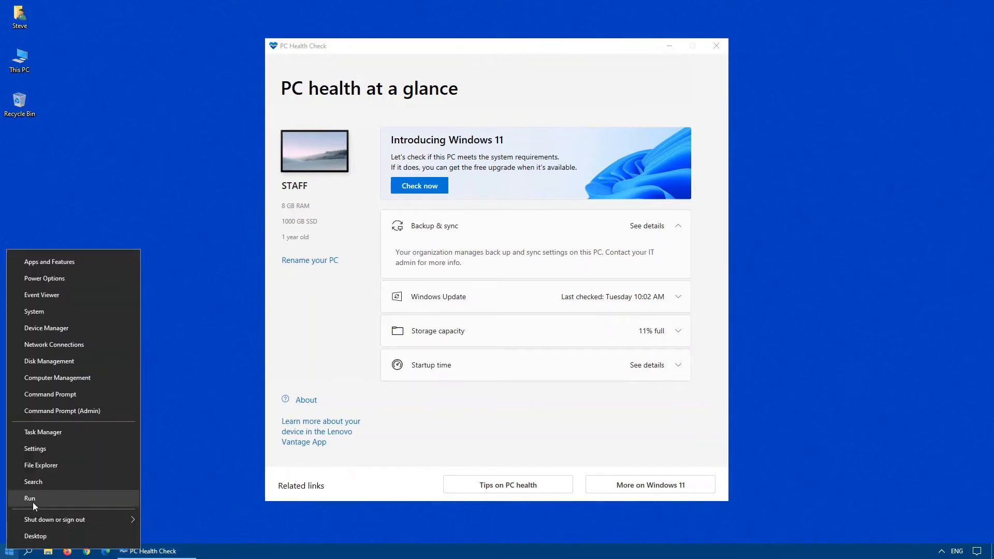
left_click(31, 499)
type("rege")
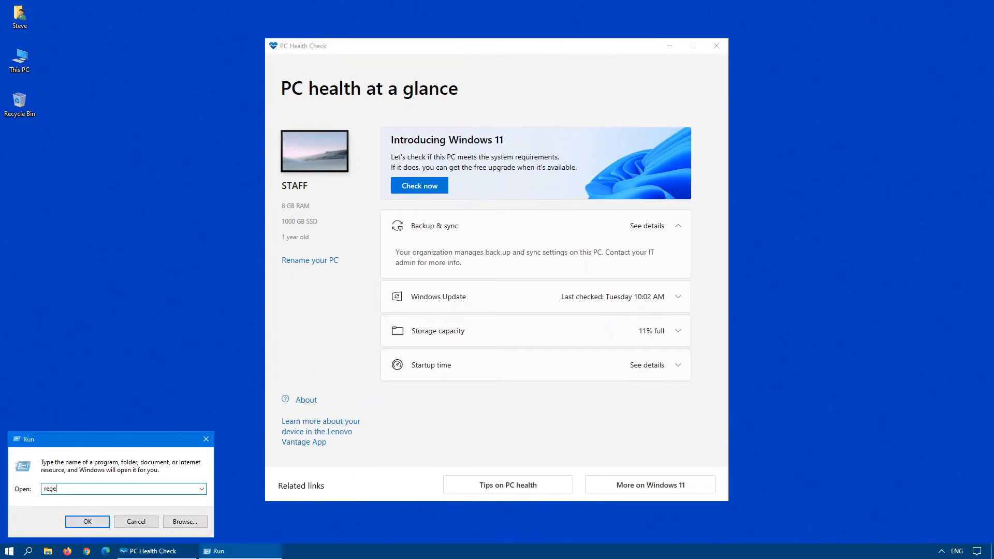
type("dit")
key("Return")
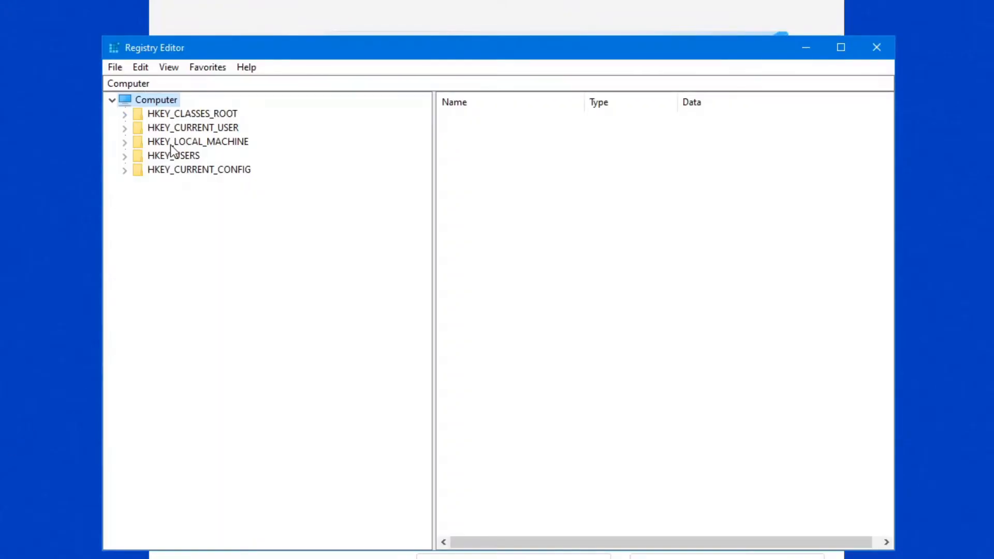
Expand the registry tree down to HKEY_LOCAL_MACHINE\SOFTWARE\Policies.
left_click(125, 142)
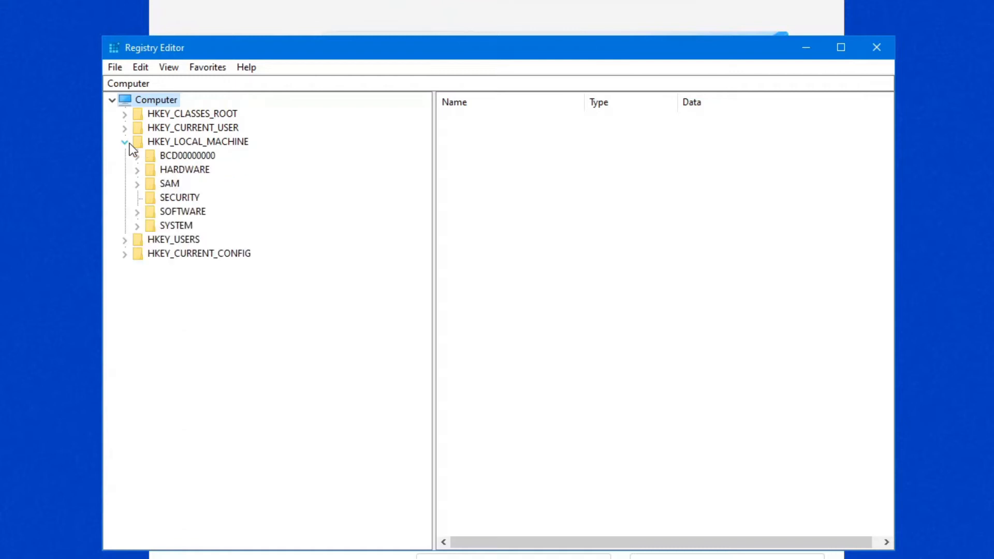
left_click(139, 212)
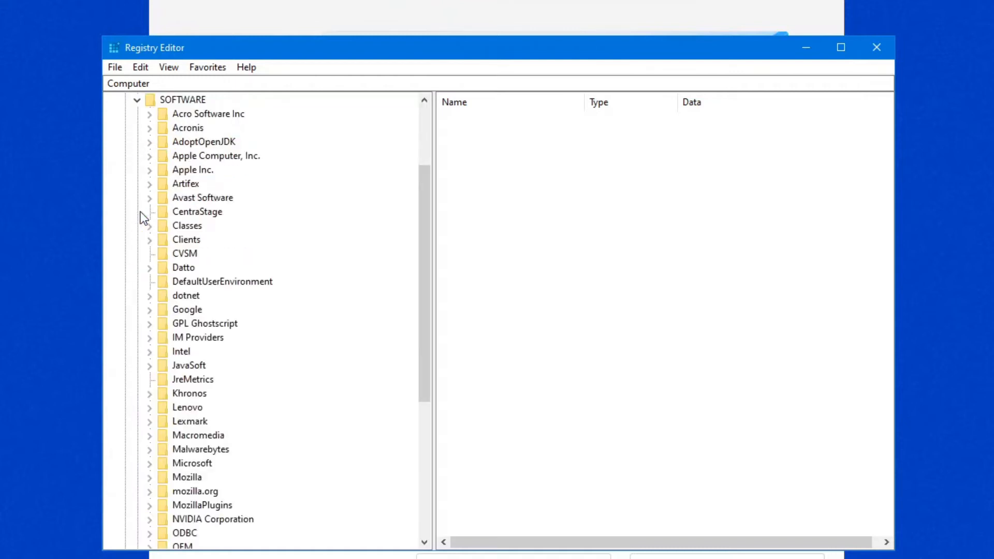
type("po")
key("Right")
key("Right")
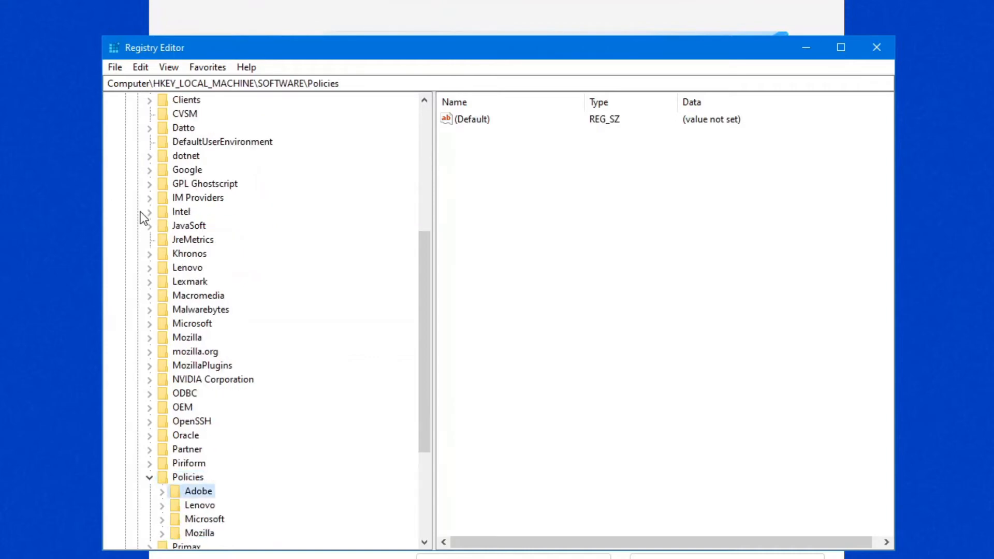
Under Policies, expand Microsoft and Windows, then select the WindowsUpdate key and expand it.
key("Down")
key("Down")
key("Right")
key("Down")
key("Down")
key("Down")
key("Down")
key("Down")
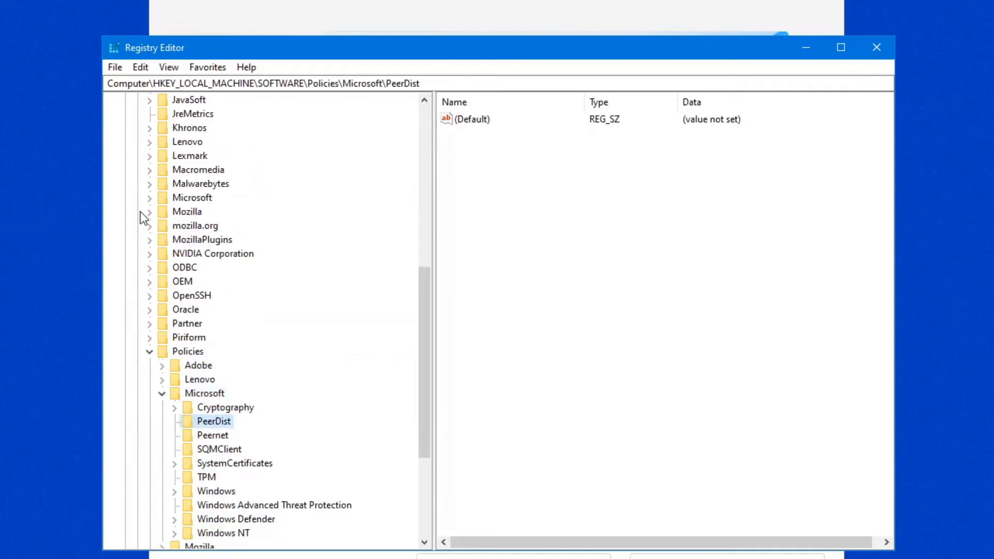
scroll(138, 362, "down", 4)
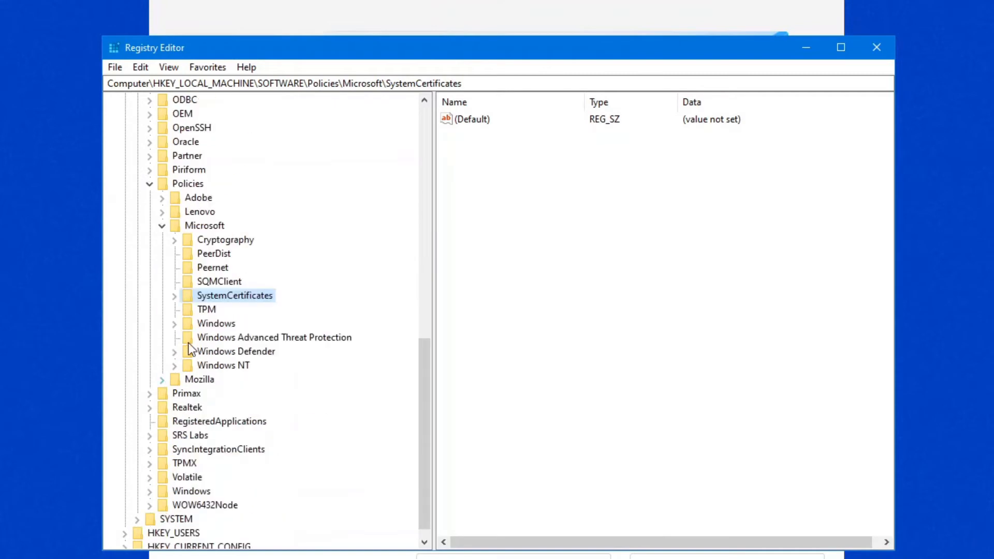
left_click(174, 322)
scroll(199, 355, "down", 2)
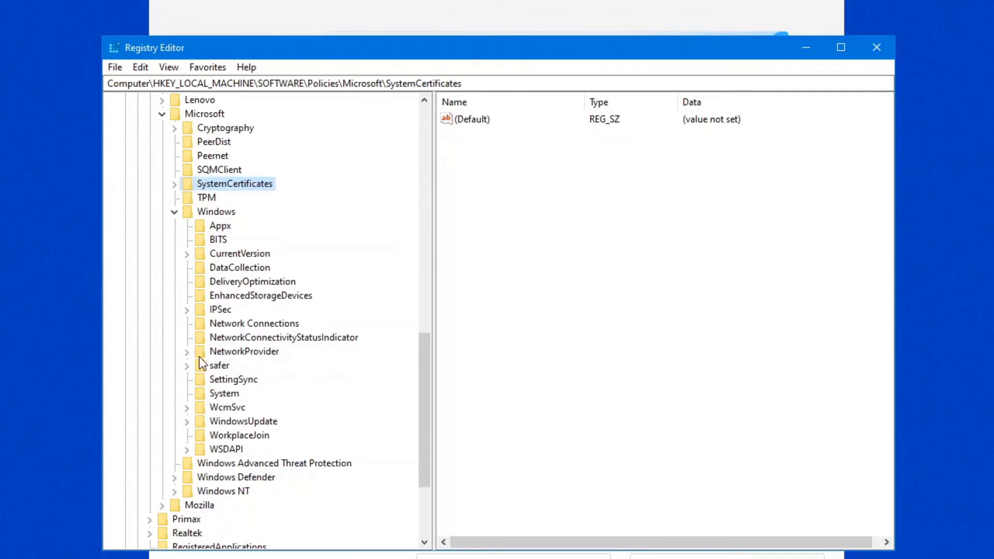
left_click(245, 422)
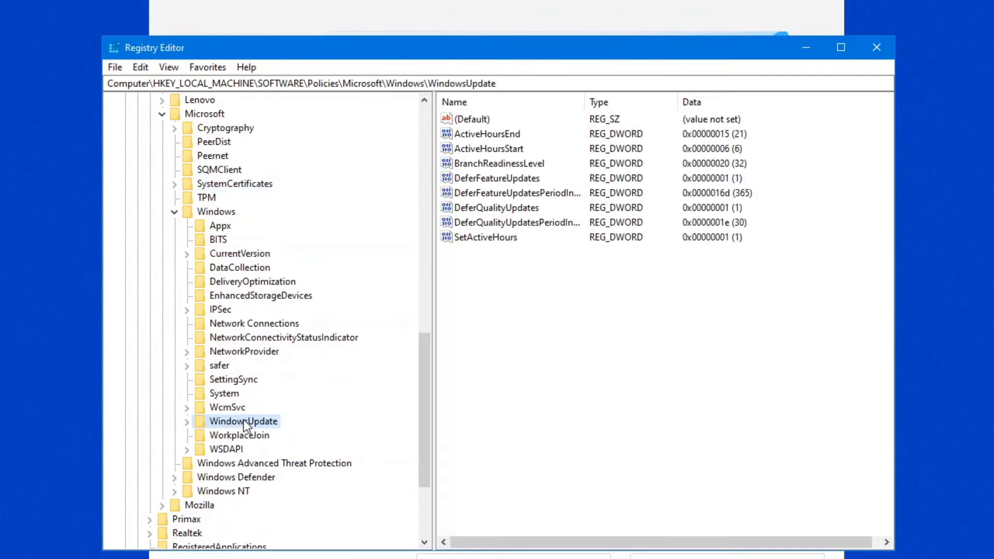
left_click(189, 422)
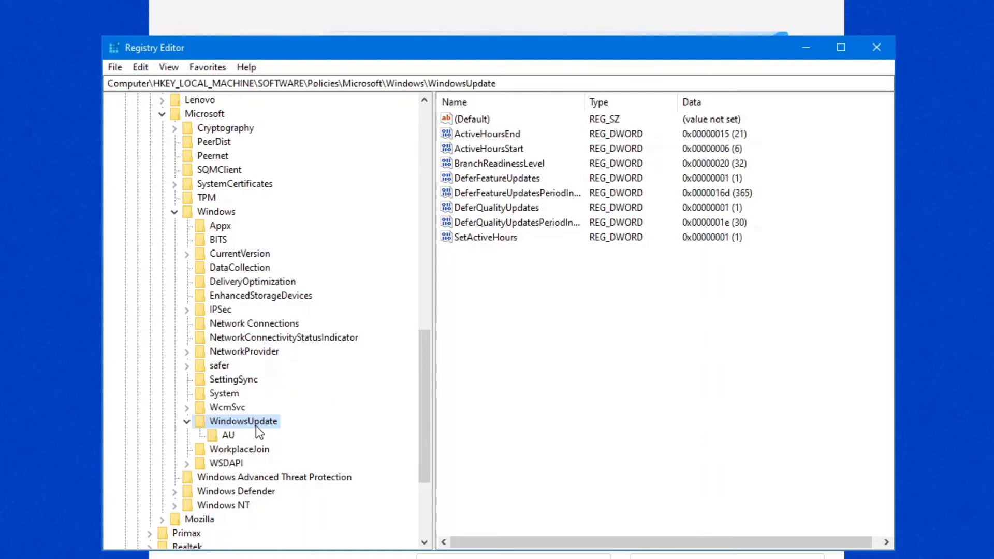
Export the selected WindowsUpdate key to the Downloads folder as a registration file named WindowsUpdate_Registry.
left_click(111, 69)
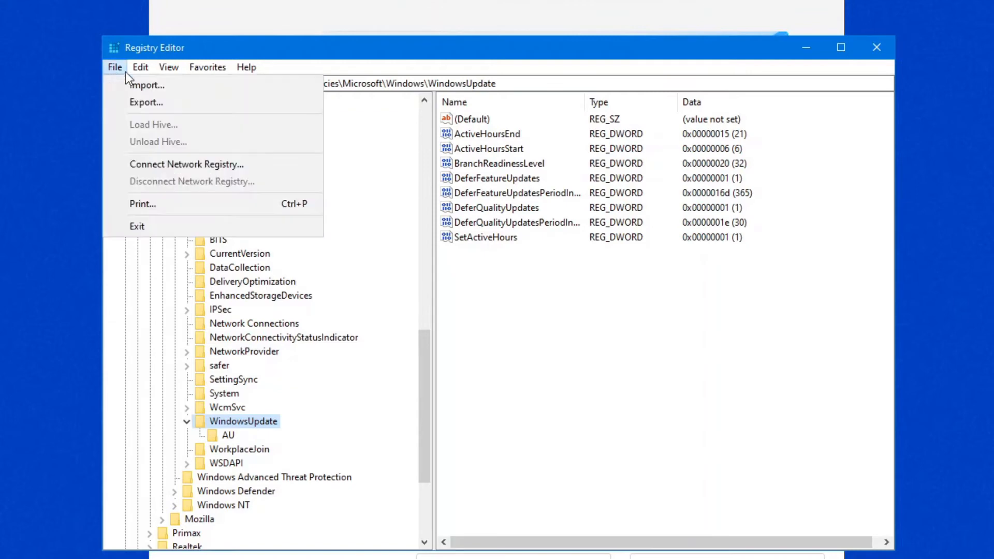
left_click(154, 101)
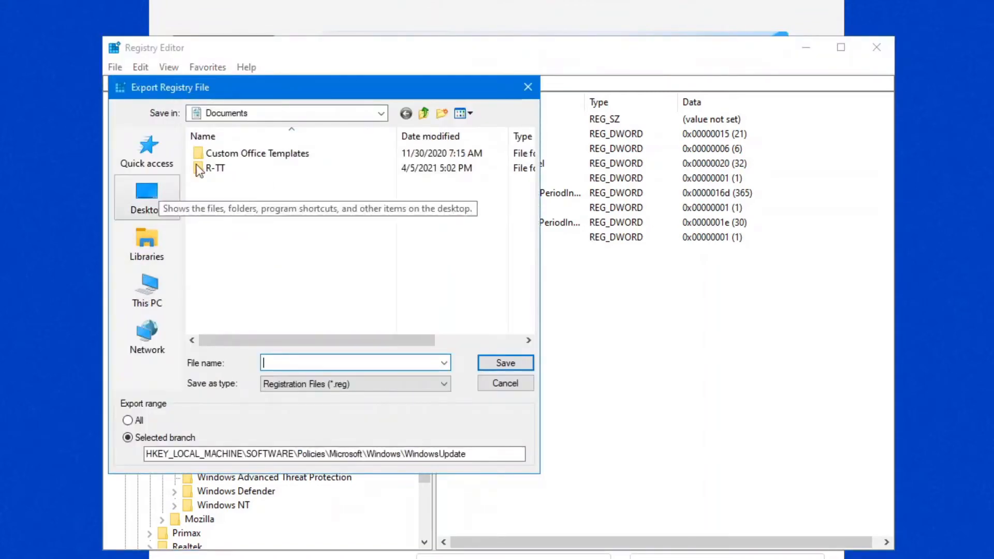
left_click(380, 113)
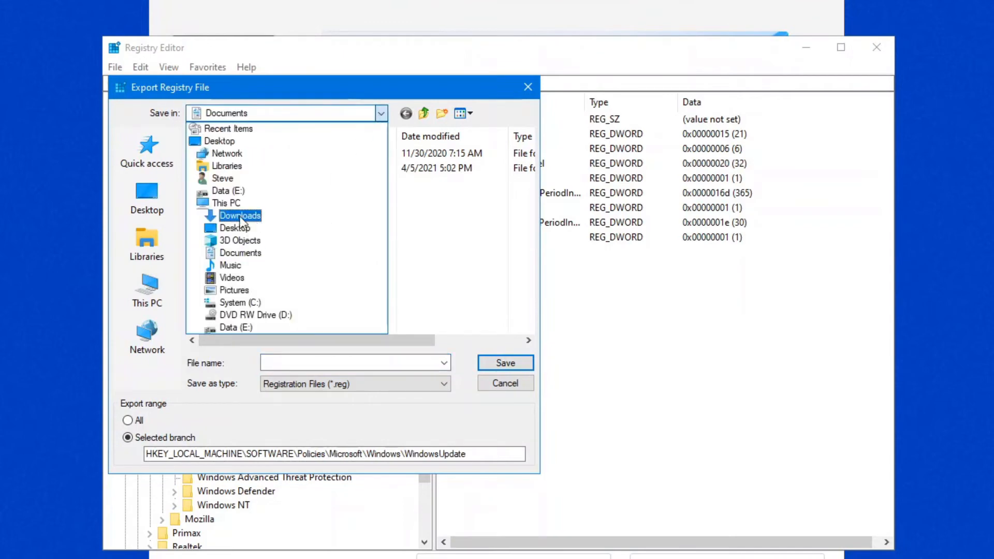
left_click(224, 179)
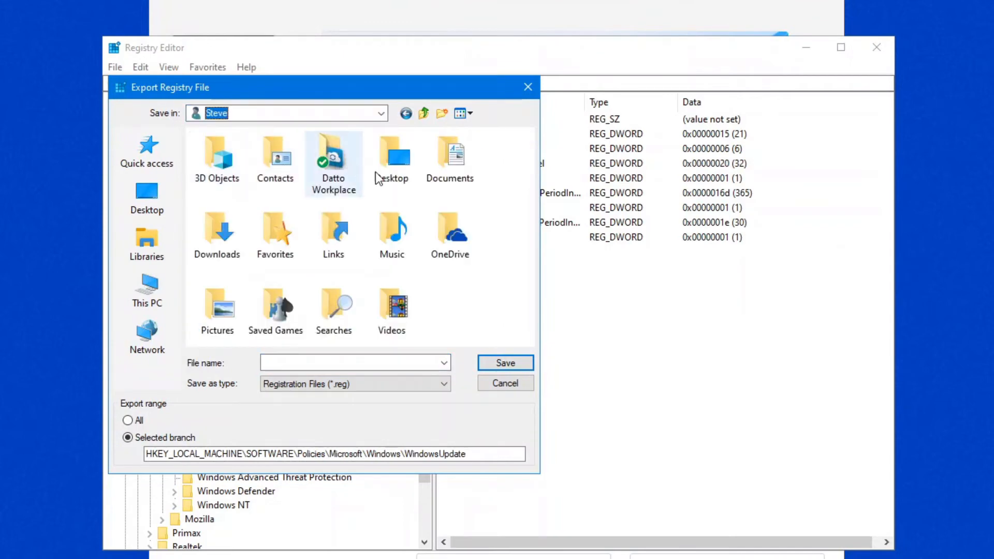
double_click(241, 235)
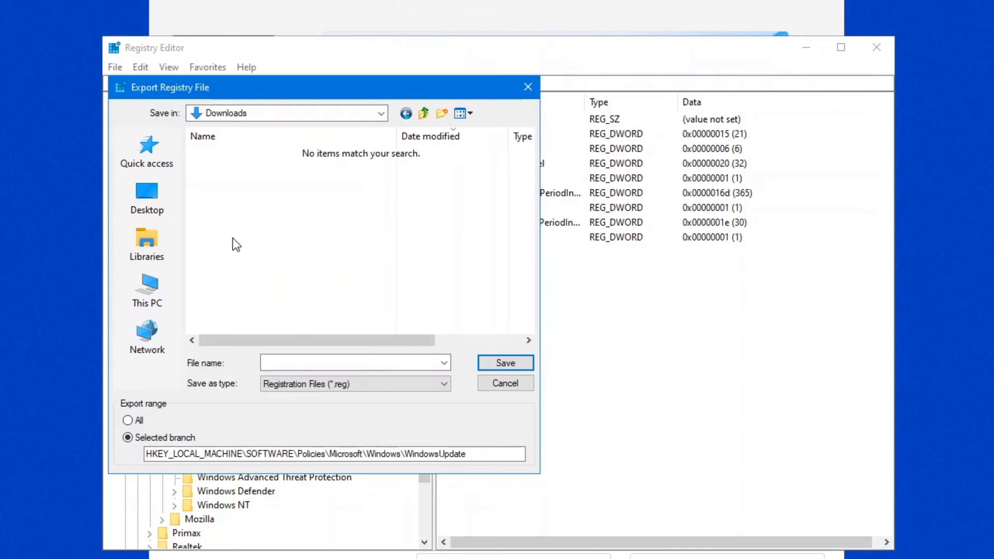
left_click(303, 366)
type("Windows")
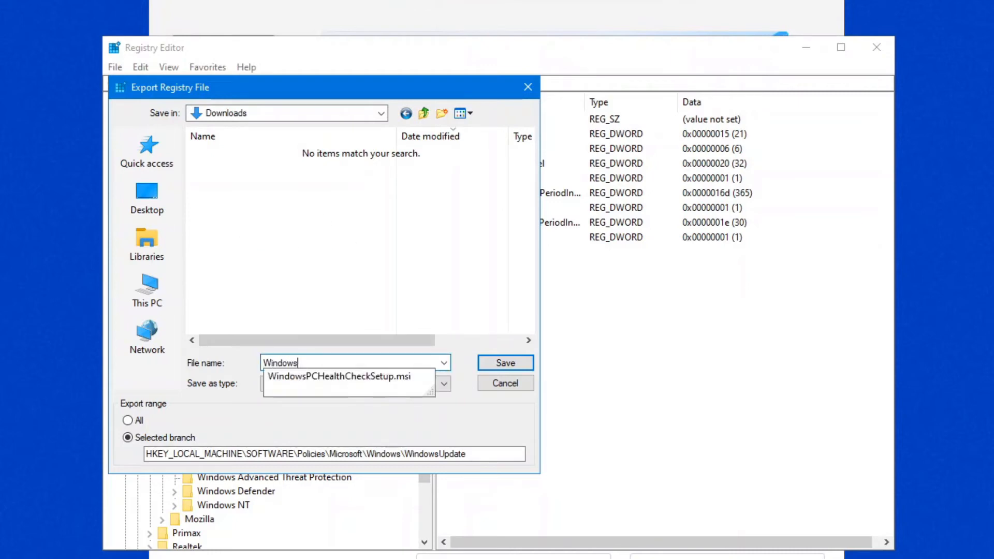
type("Update")
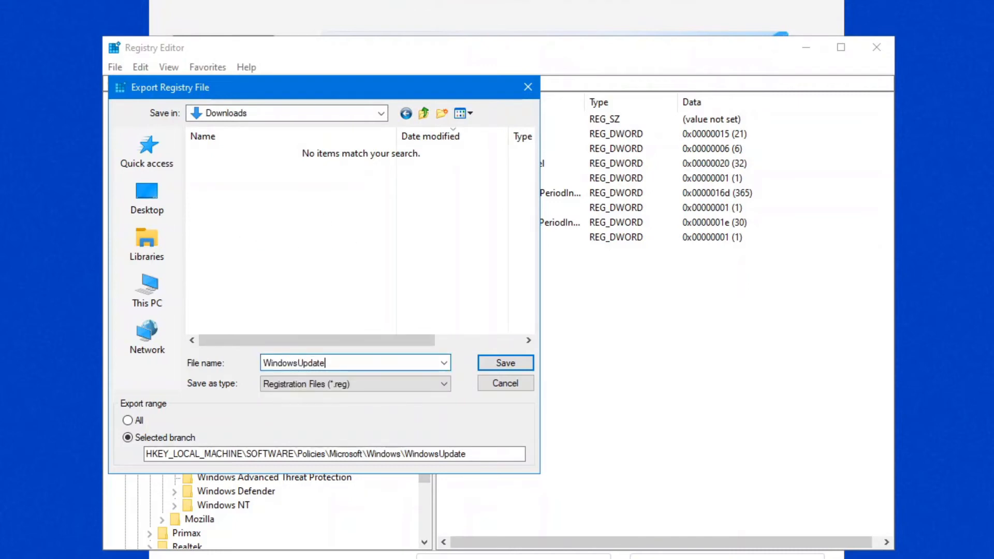
type("_Registry")
key("Return")
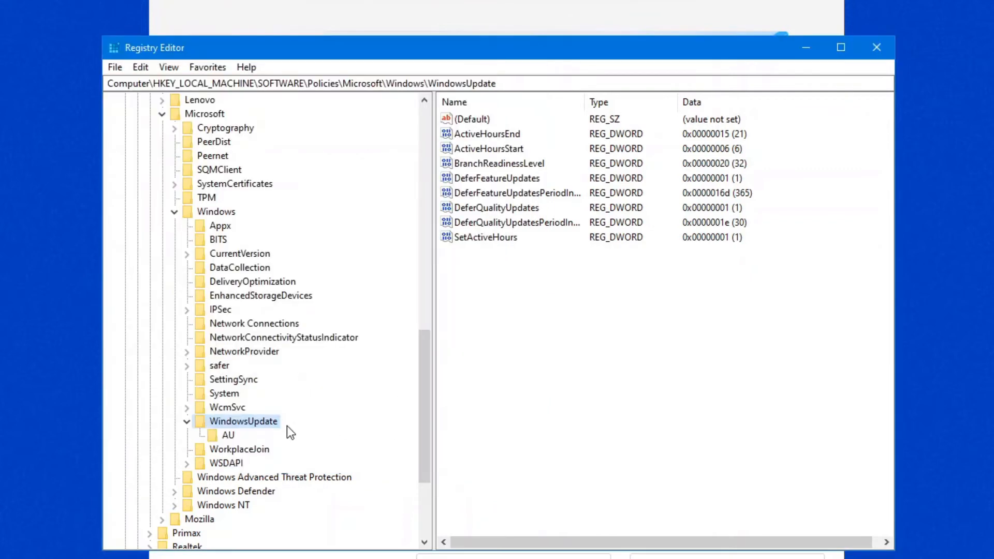
Delete the WindowsUpdate key from Policies\Microsoft\Windows and confirm the deletion.
right_click(244, 422)
left_click(282, 487)
left_click(582, 254)
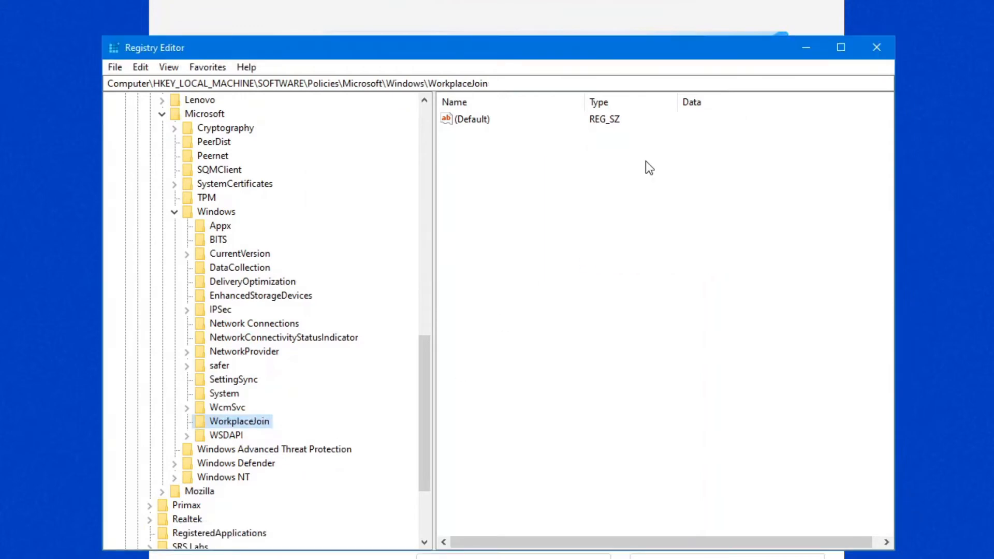
Close Registry Editor, rerun the Windows 11 requirements check in PC Health Check, and dismiss its result dialog.
left_click(877, 47)
left_click(384, 113)
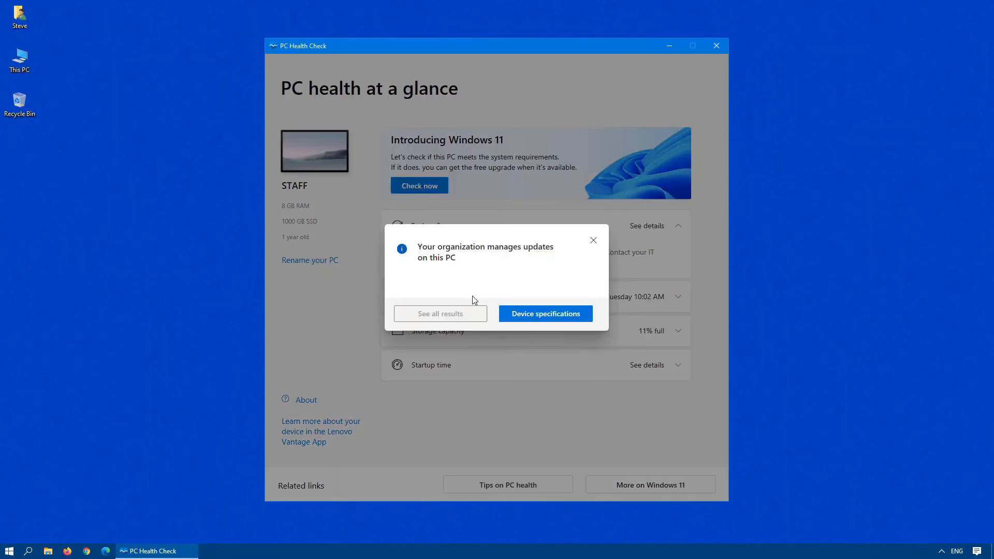
left_click(593, 240)
Restart the computer so the registry change takes effect.
left_click(14, 556)
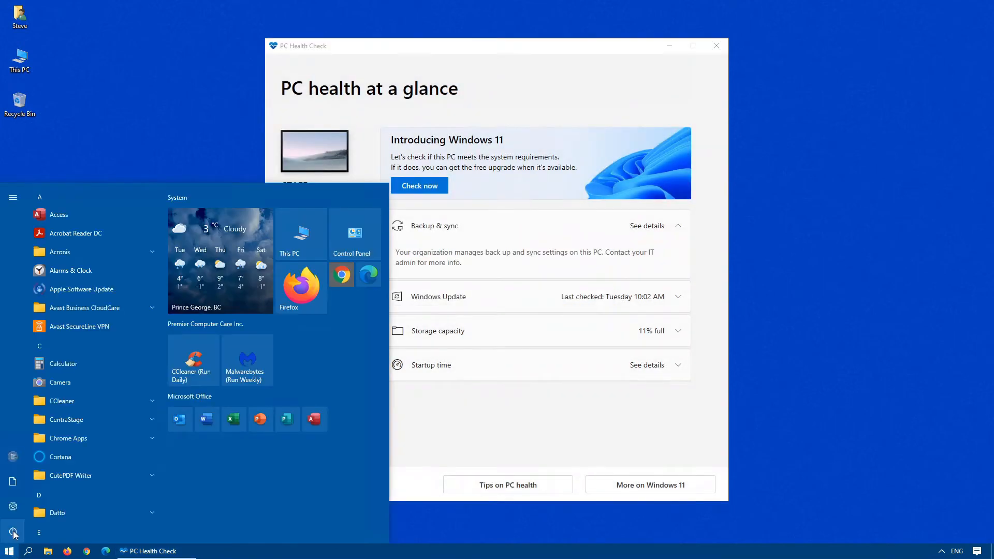
left_click(13, 531)
left_click(28, 505)
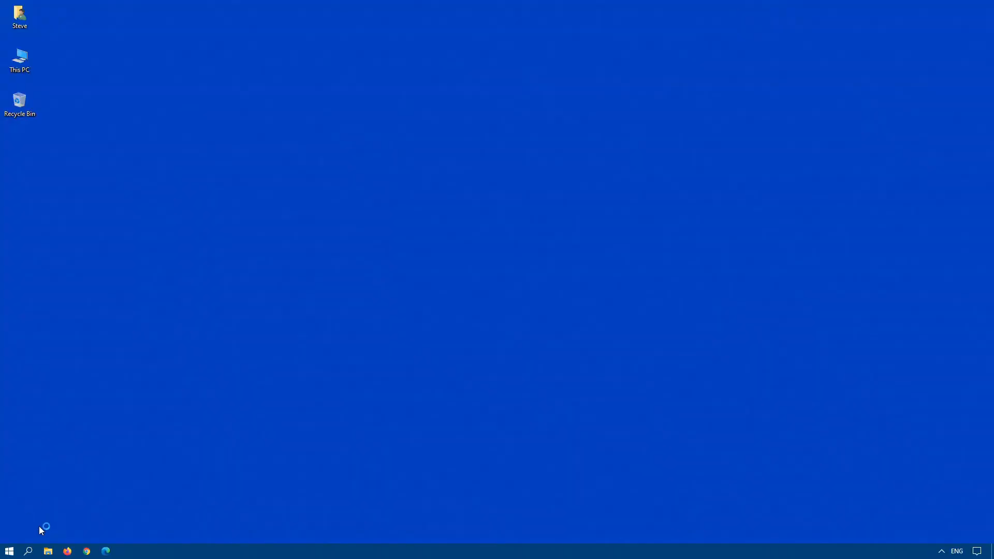
Launch PC Health Check, run the Windows 11 requirements check, and dismiss the result dialog after reviewing it.
left_click(12, 551)
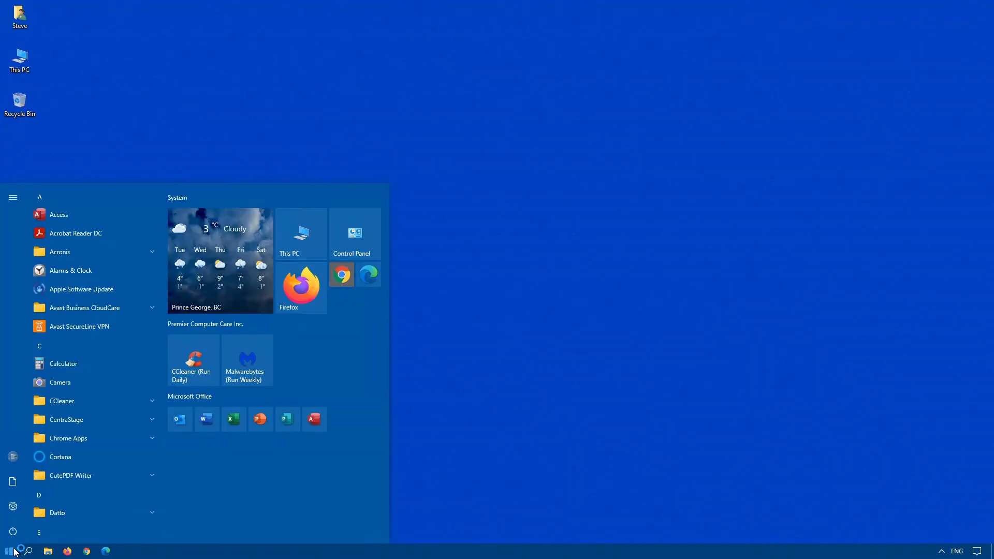
type("pc")
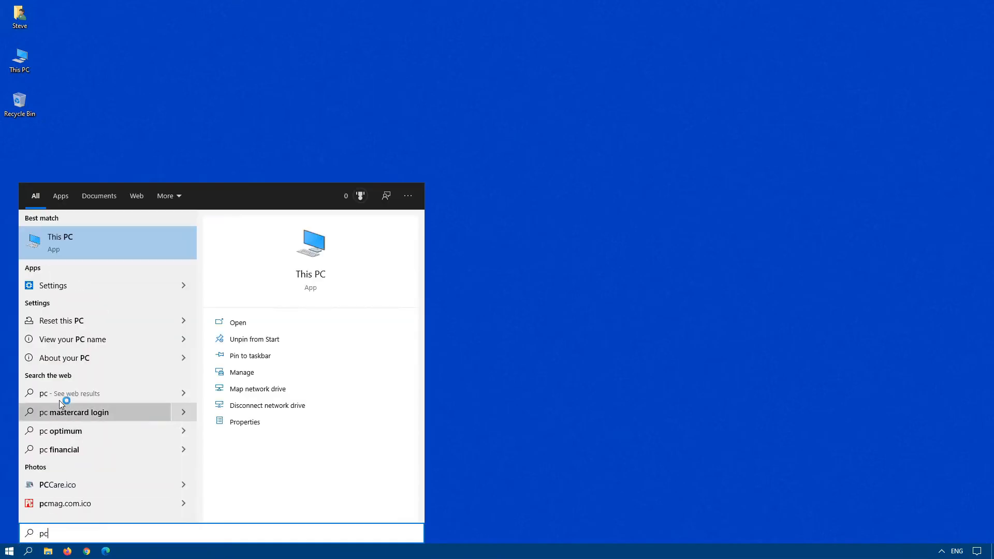
type(" h")
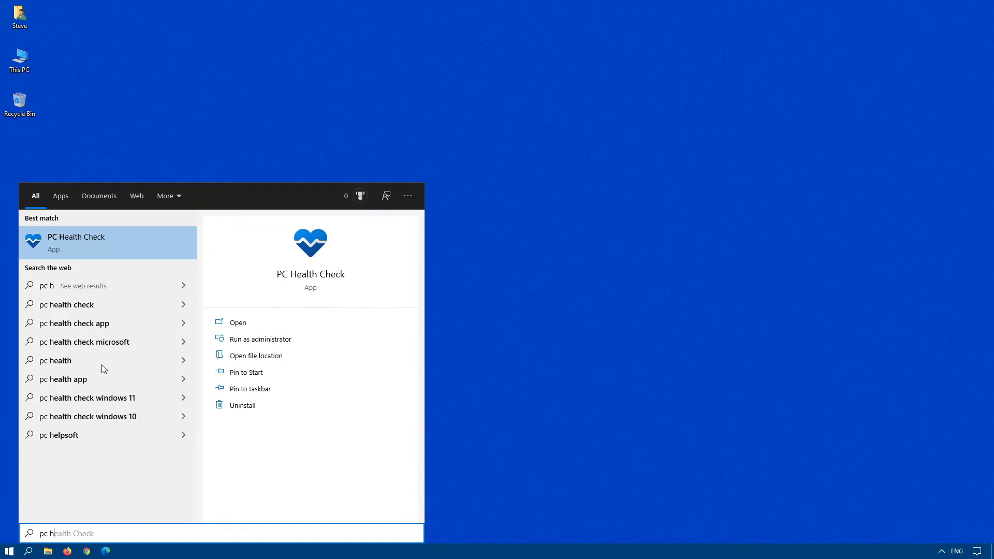
left_click(100, 237)
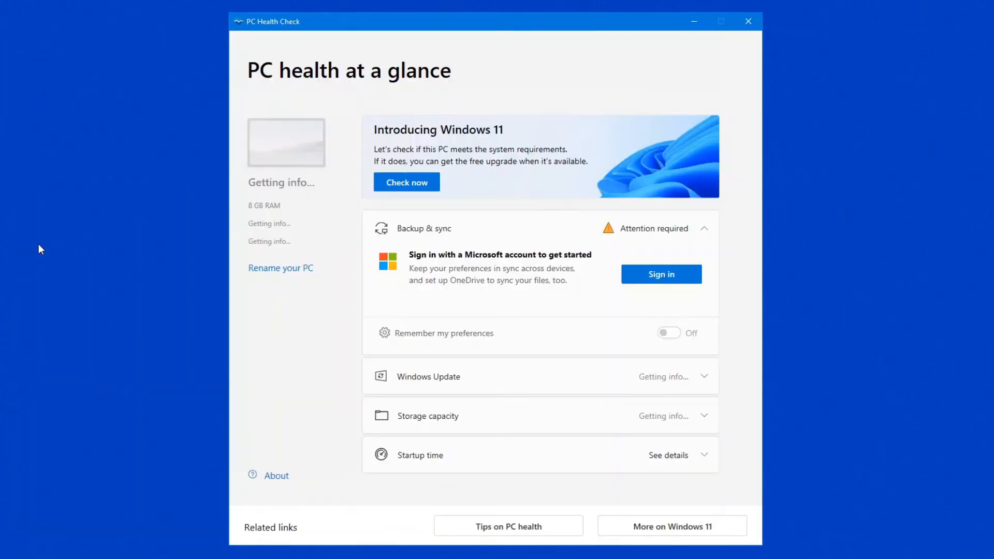
left_click(418, 188)
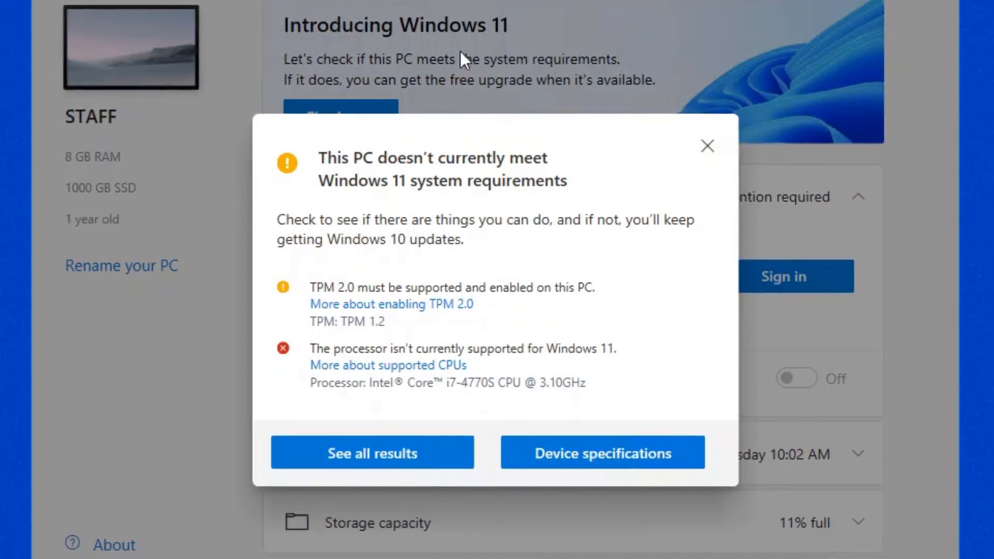
left_click(707, 147)
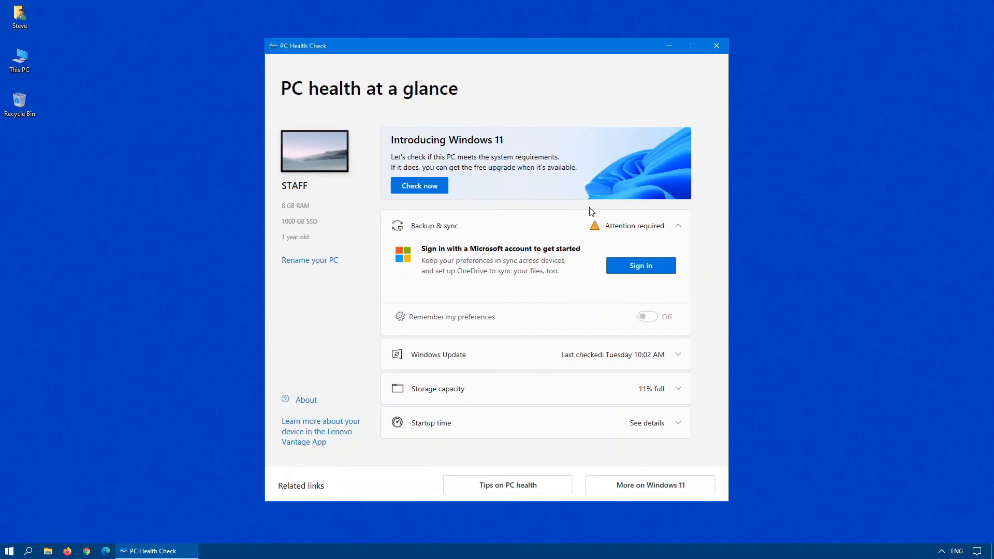
Open the TPM Management console with tpm.msc to review the TPM status and specification version.
left_click(10, 551)
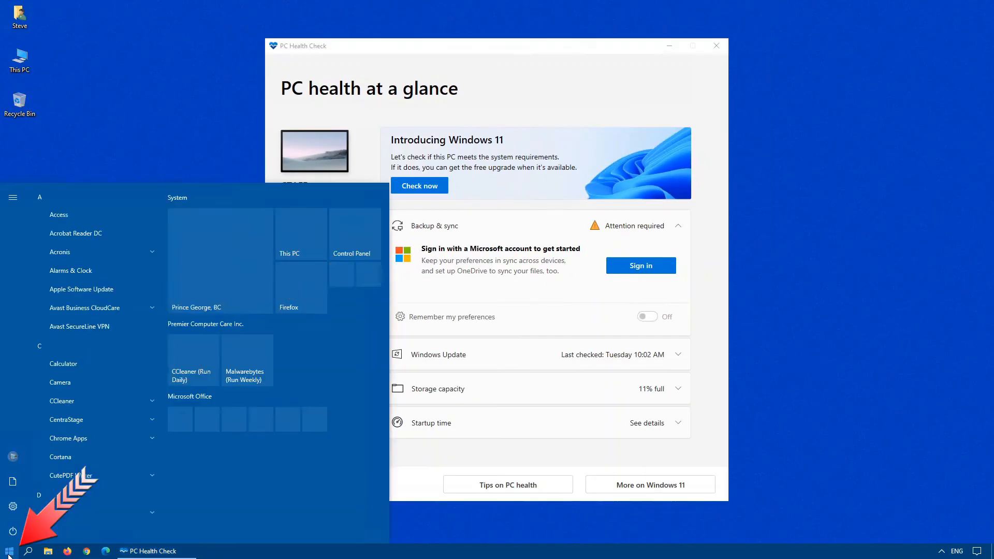
type("tpm")
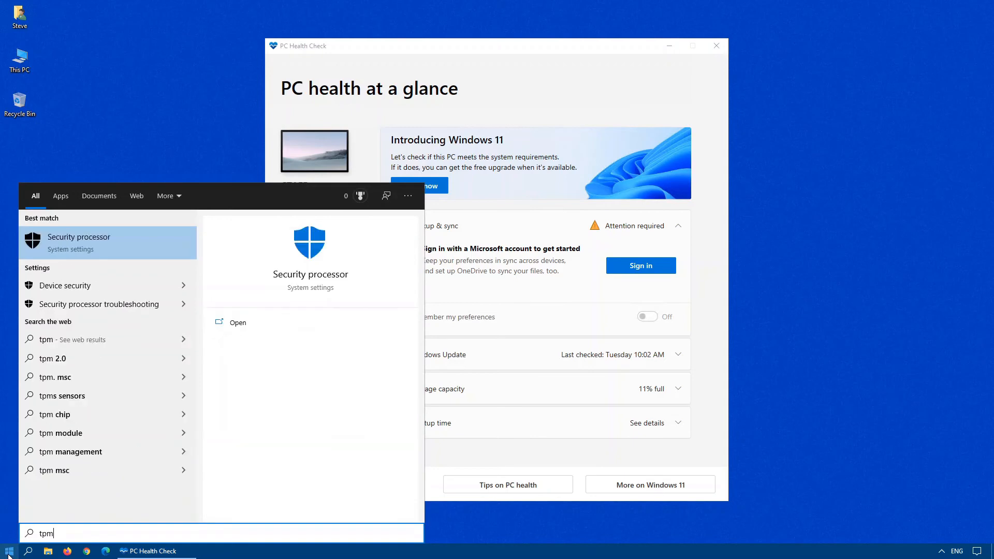
type(".msc")
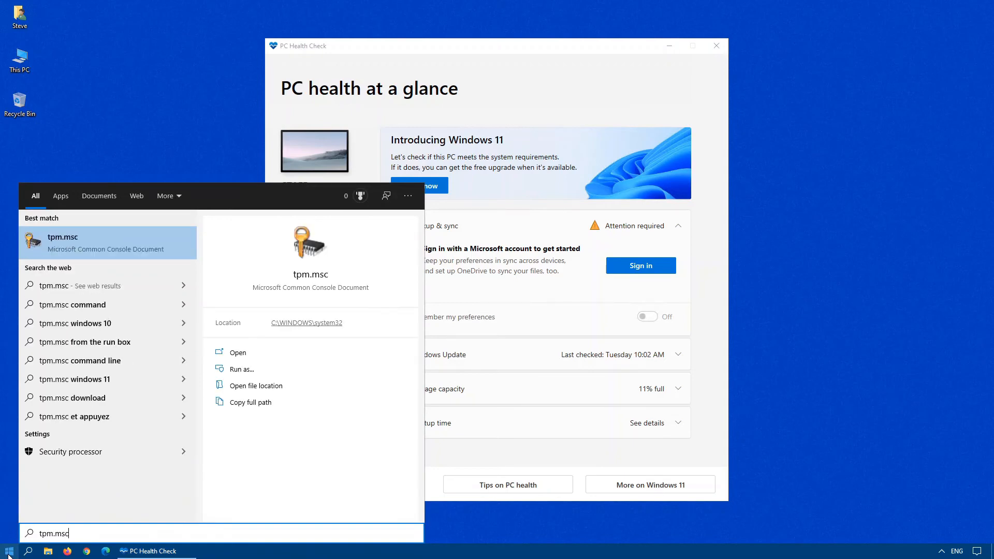
key("Return")
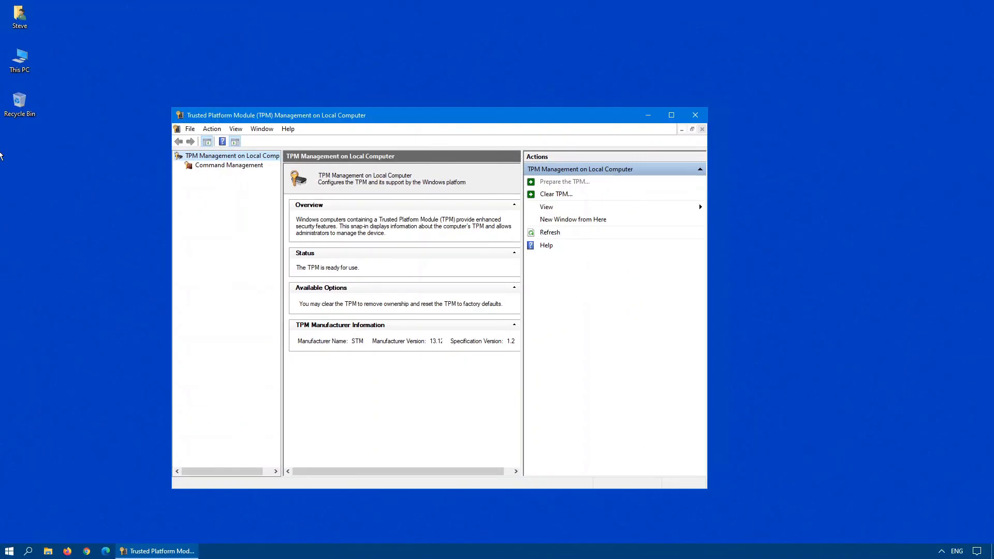
Open This PC to view the folders and drives, and close both it and the TPM Management console.
left_click(34, 61)
double_click(34, 62)
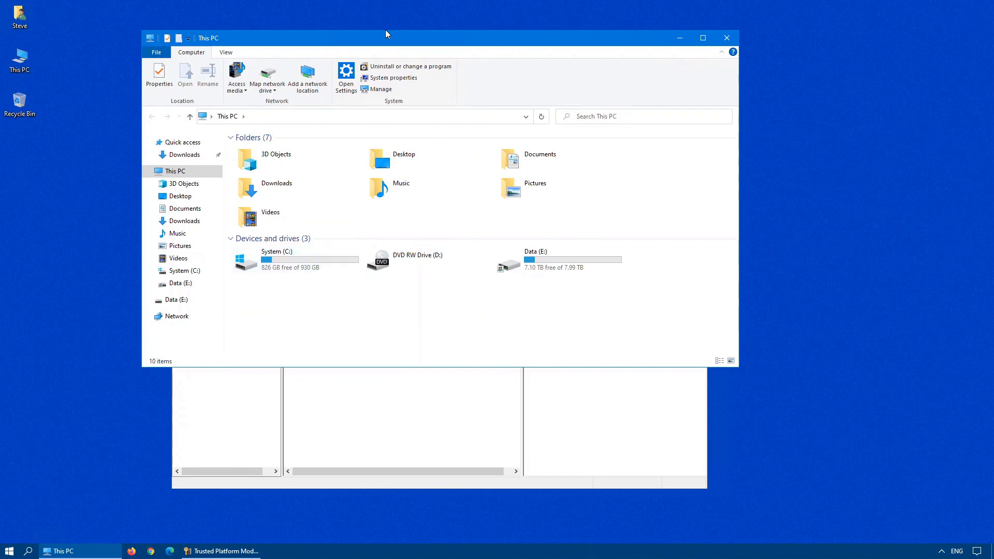
left_click(726, 38)
left_click(698, 120)
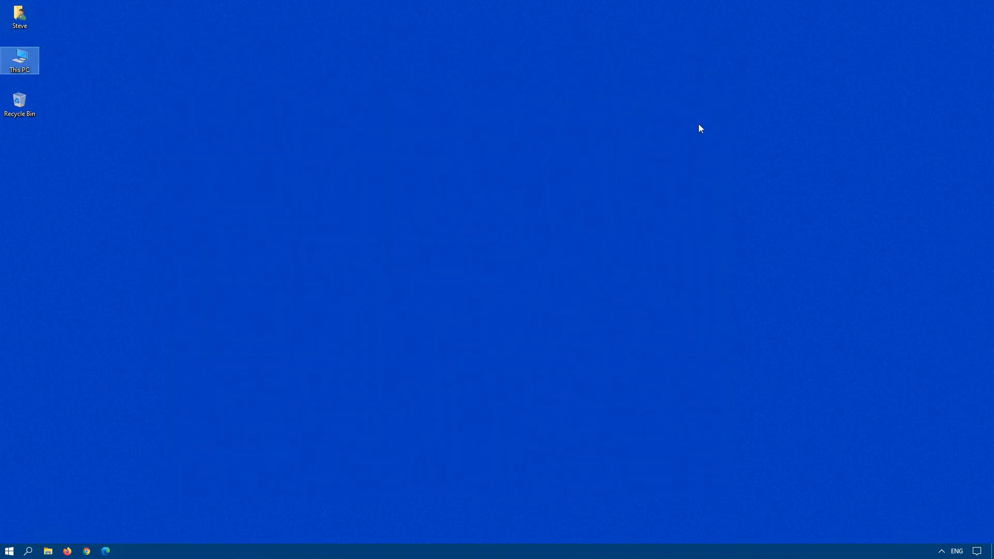